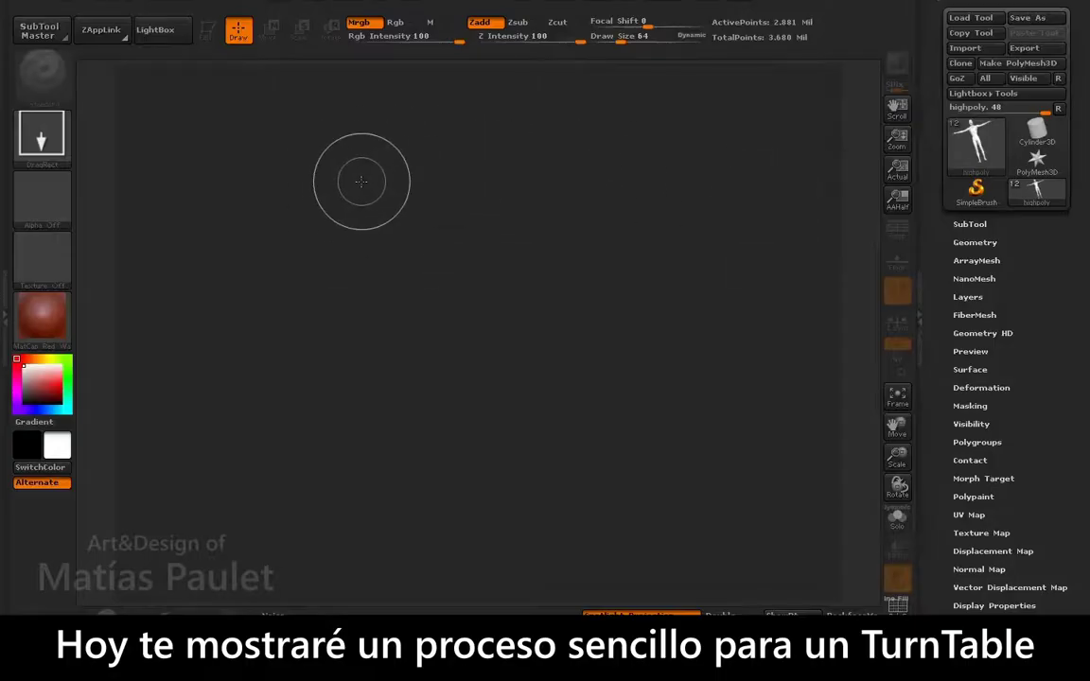
- Set the Document width to 1459 (height 1094) and apply the resize
click(121, 2)
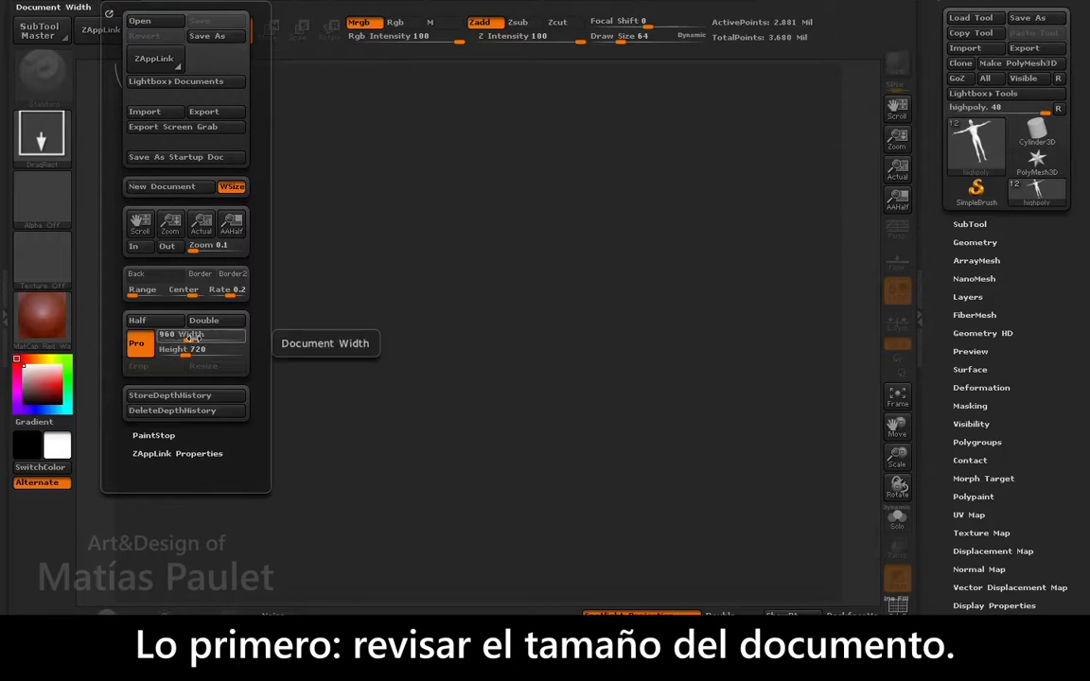
drag(194, 335, 195, 337)
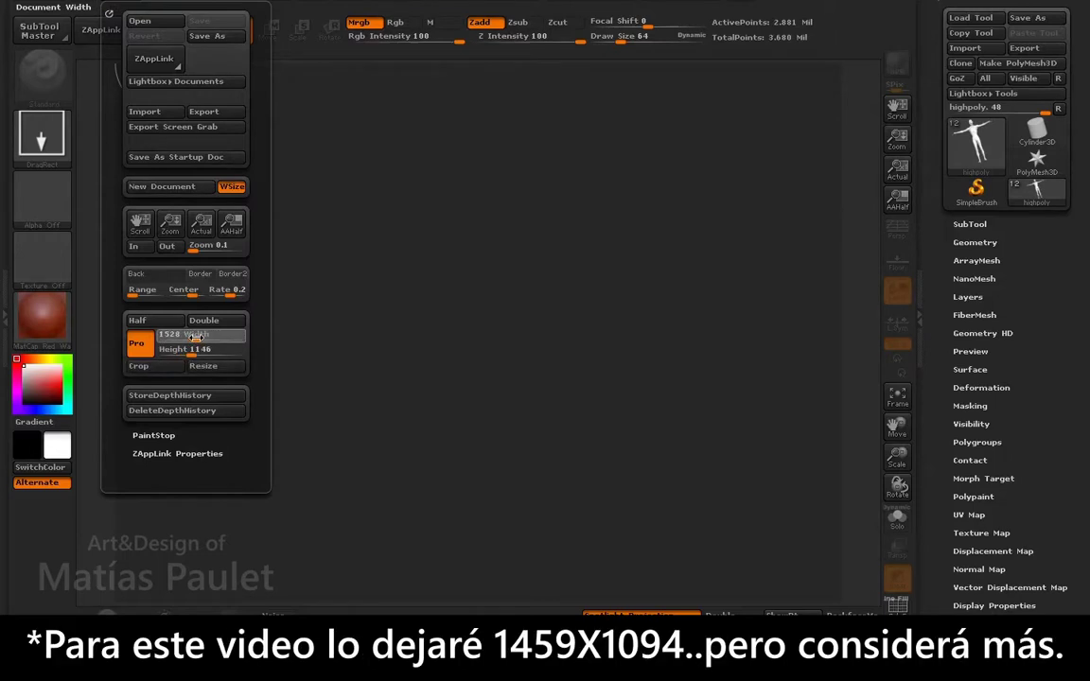
text(1459)
key(Return)
click(194, 336)
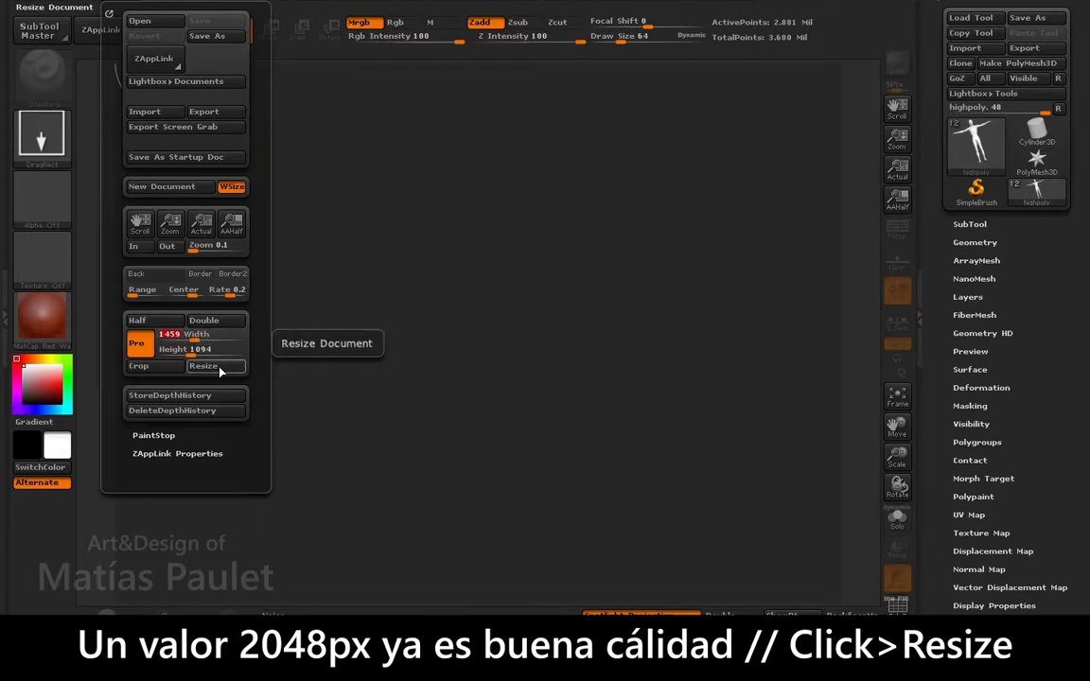
click(219, 367)
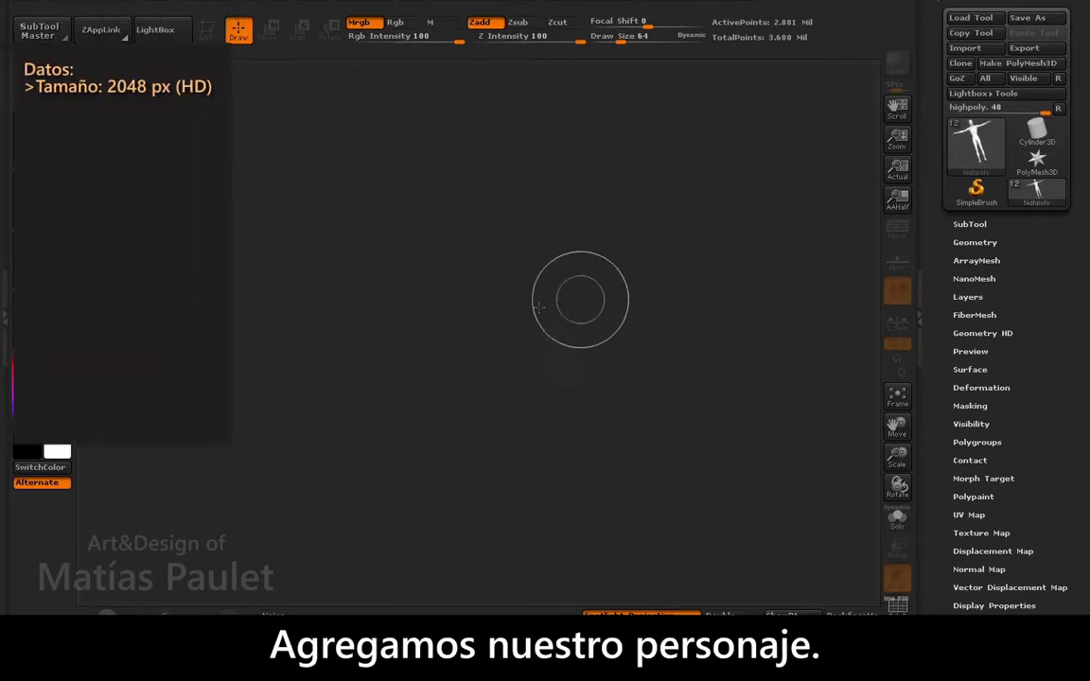
- Draw the highpoly character on the canvas, enter Edit mode, frame it, and view at AAHalf
drag(475, 331, 490, 561)
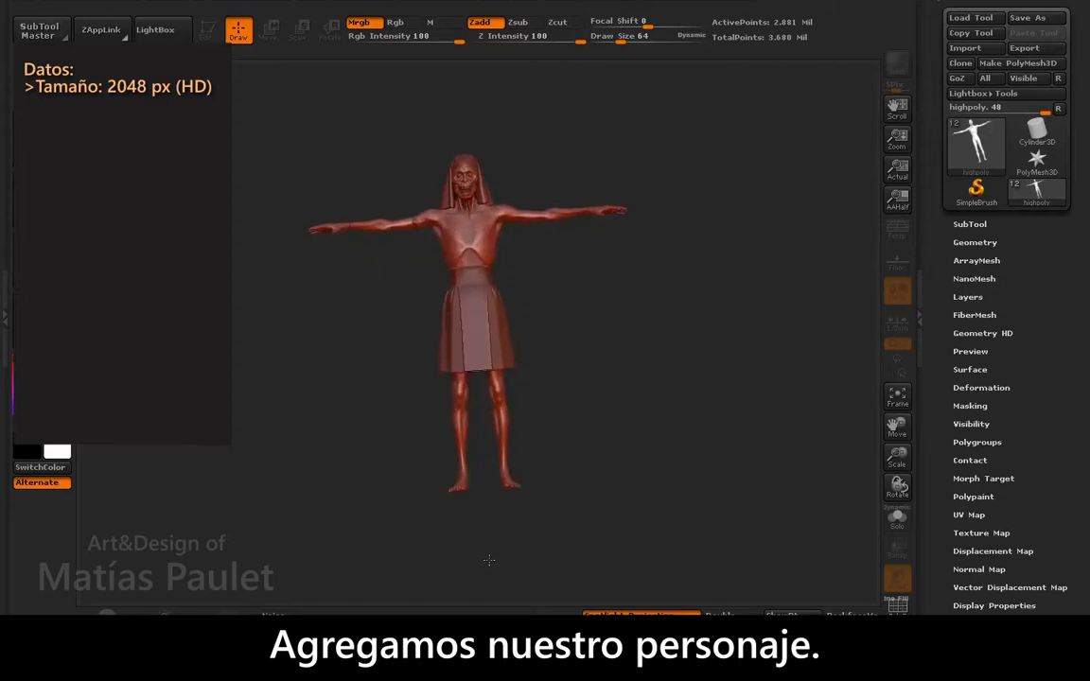
key(t)
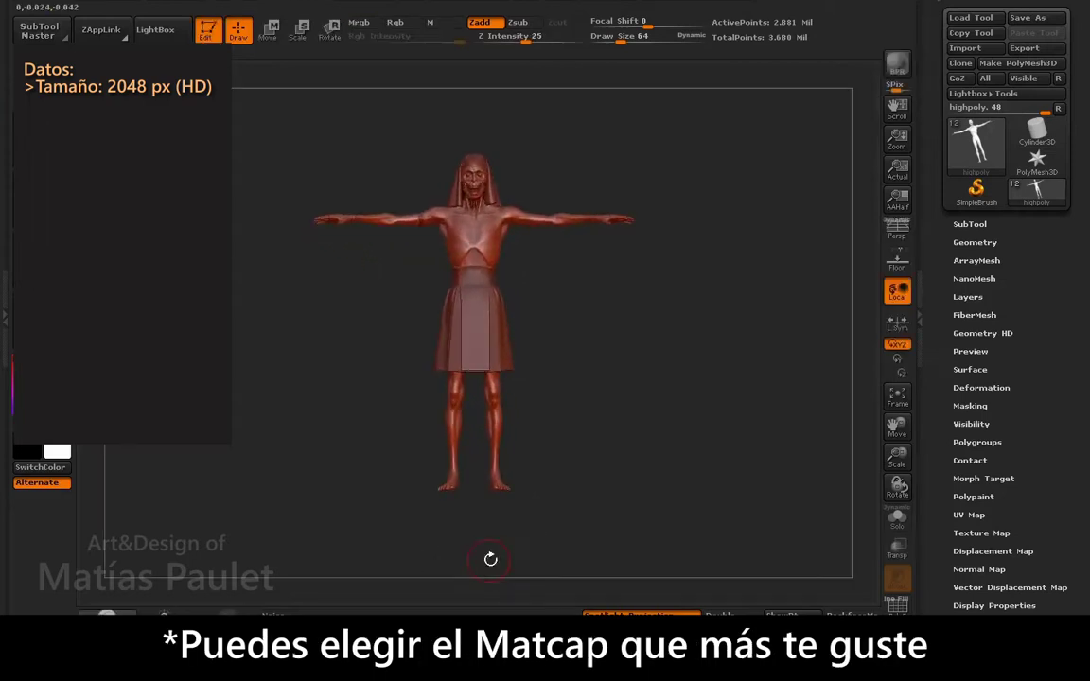
key(f)
click(897, 199)
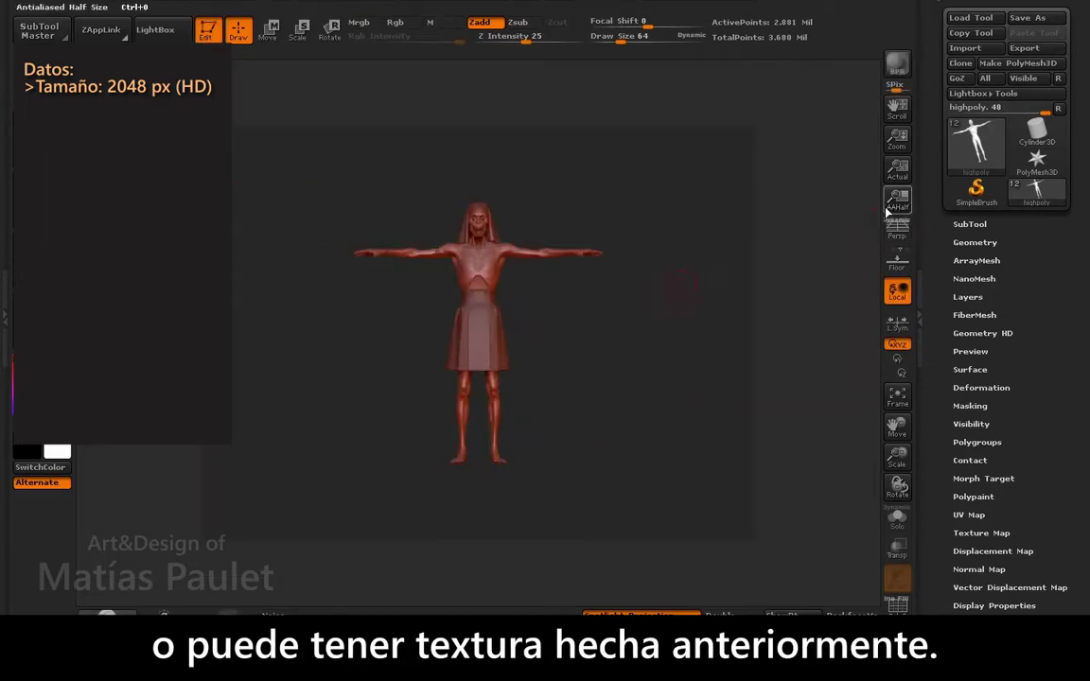
alt+drag(649, 321, 653, 334)
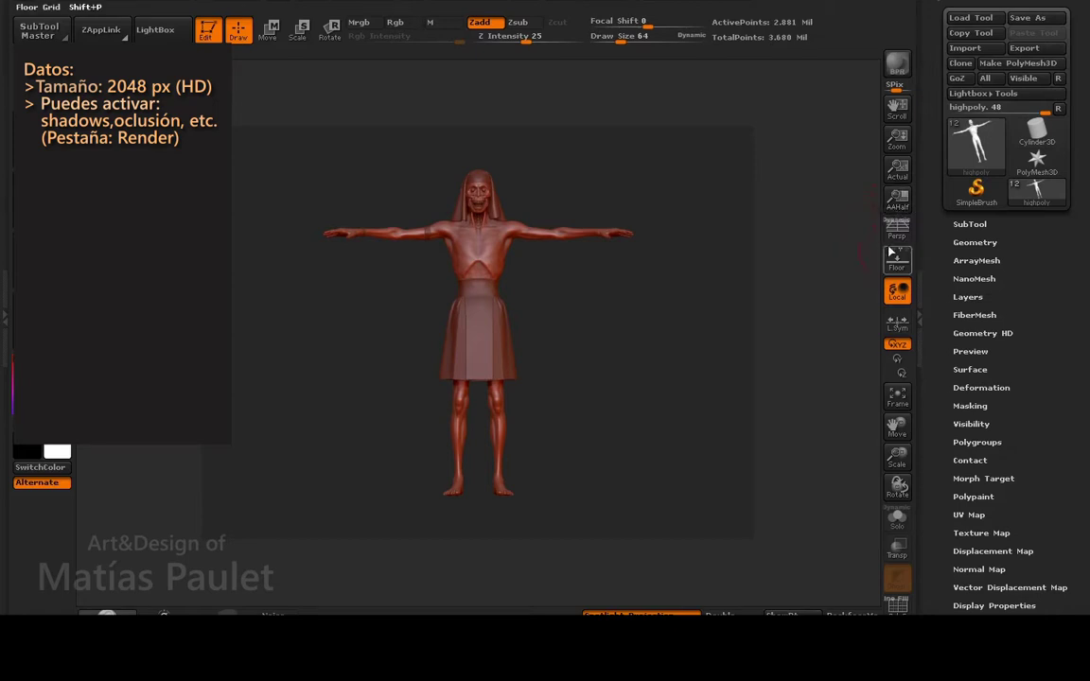
- Turn on perspective and dock the Movie palette, collapsing the Tool palette
click(898, 232)
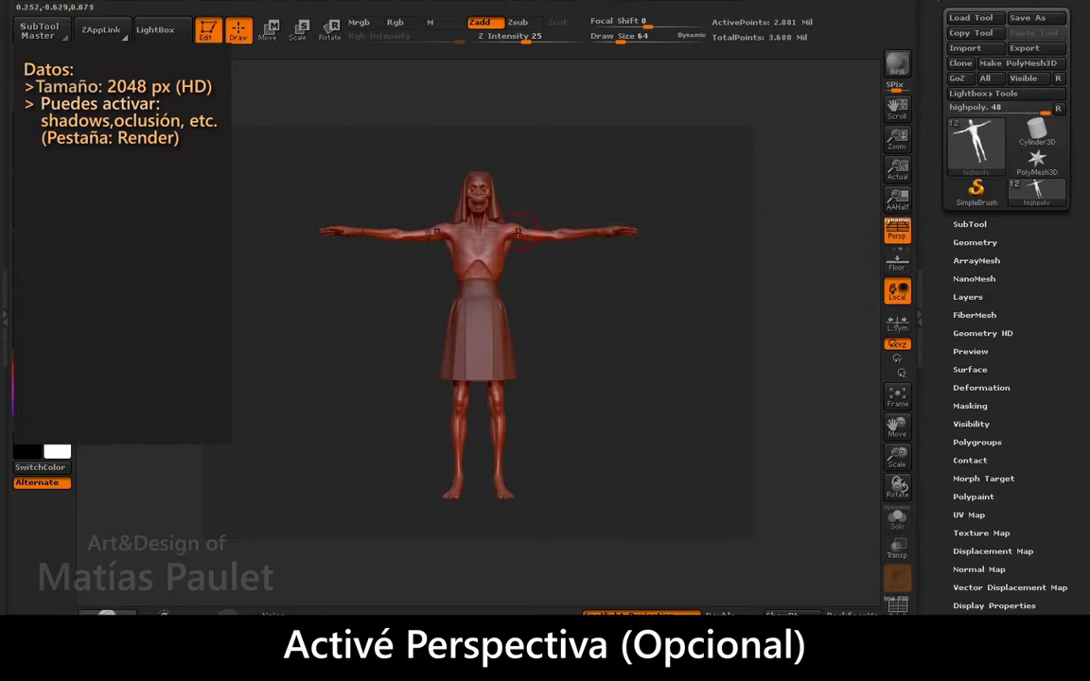
click(345, 3)
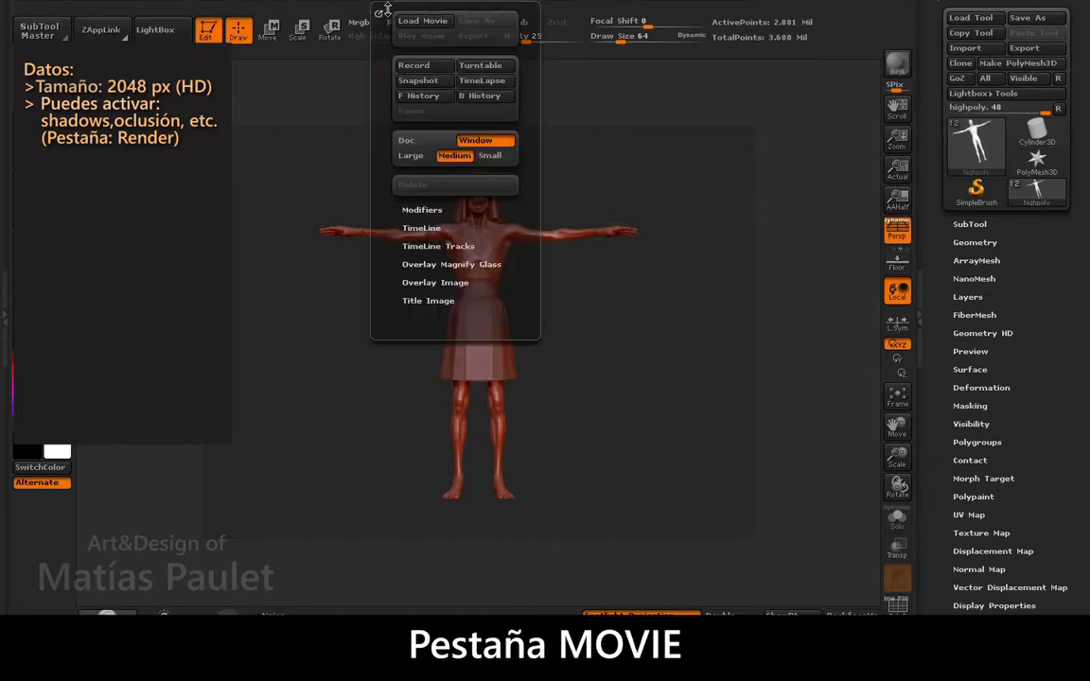
click(379, 12)
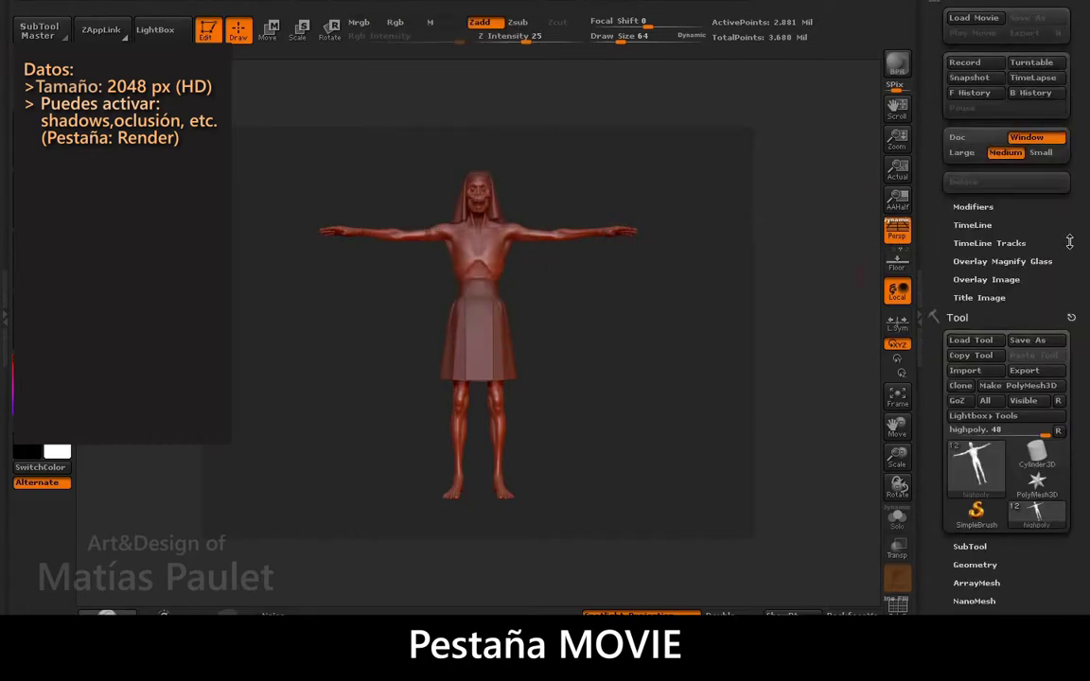
click(1039, 315)
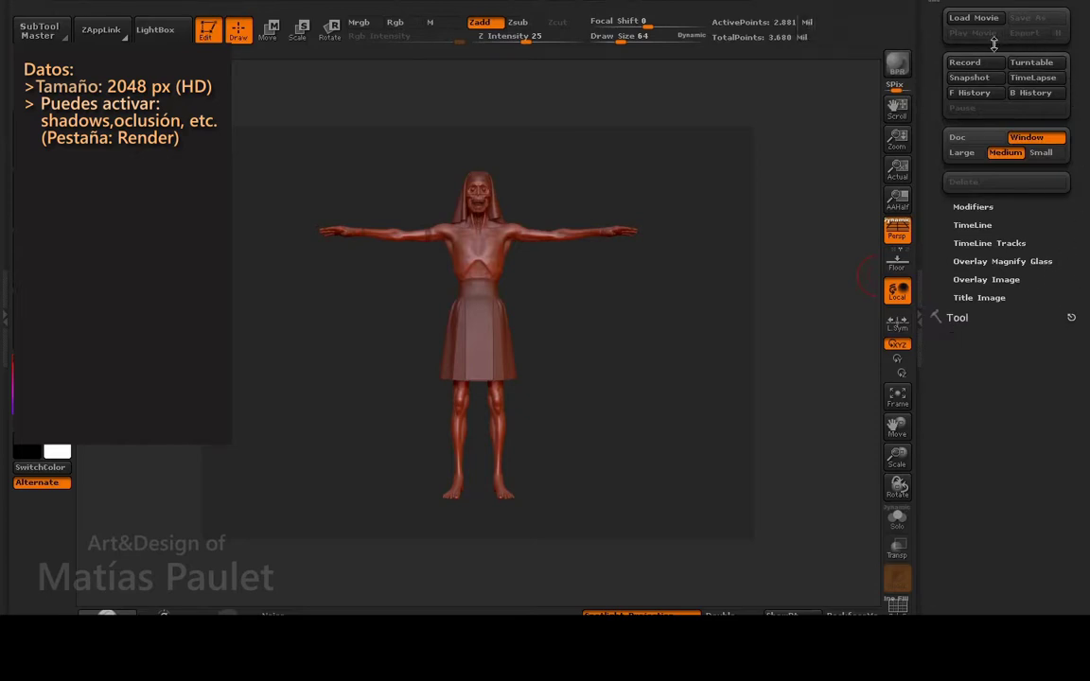
- Set movie recording to Doc only at Large movie size
click(978, 141)
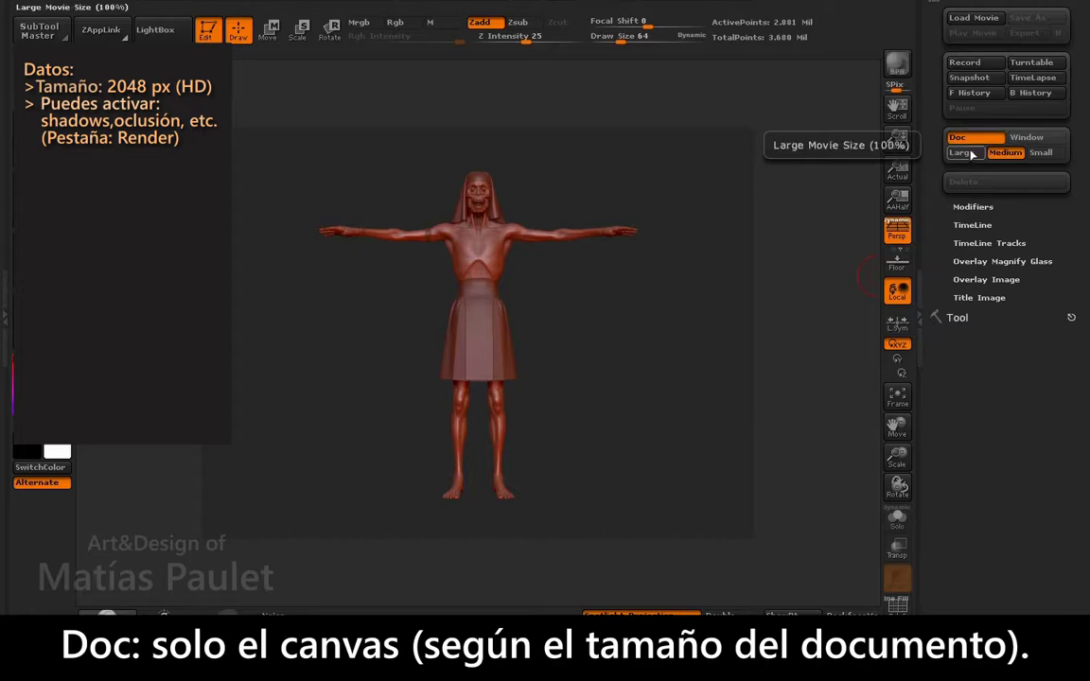
click(962, 153)
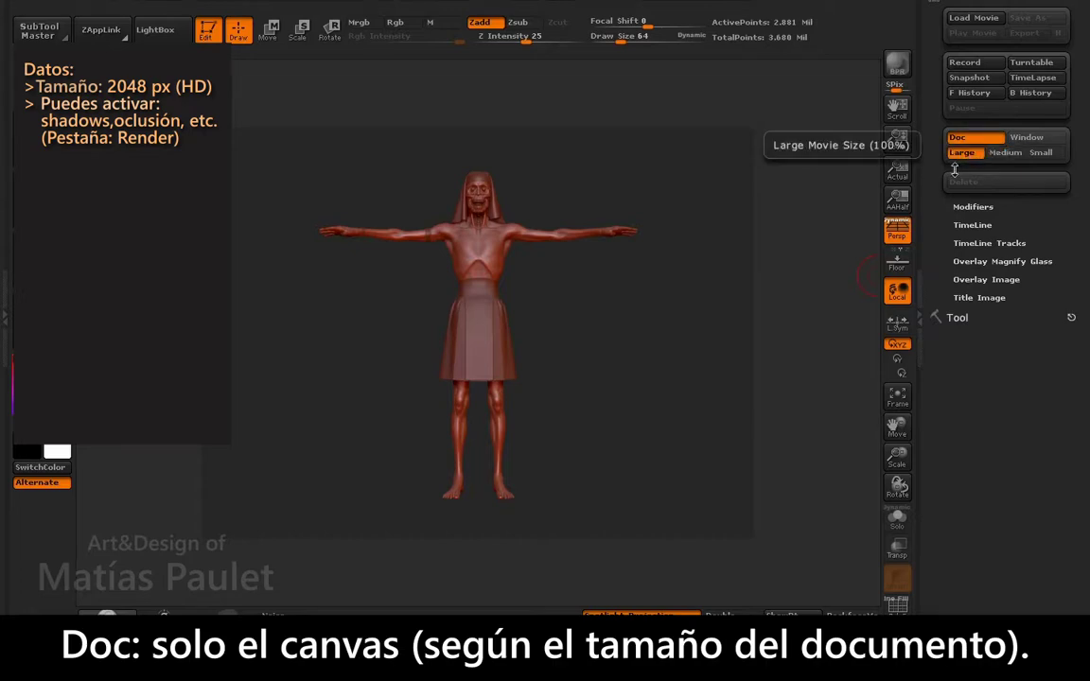
click(973, 206)
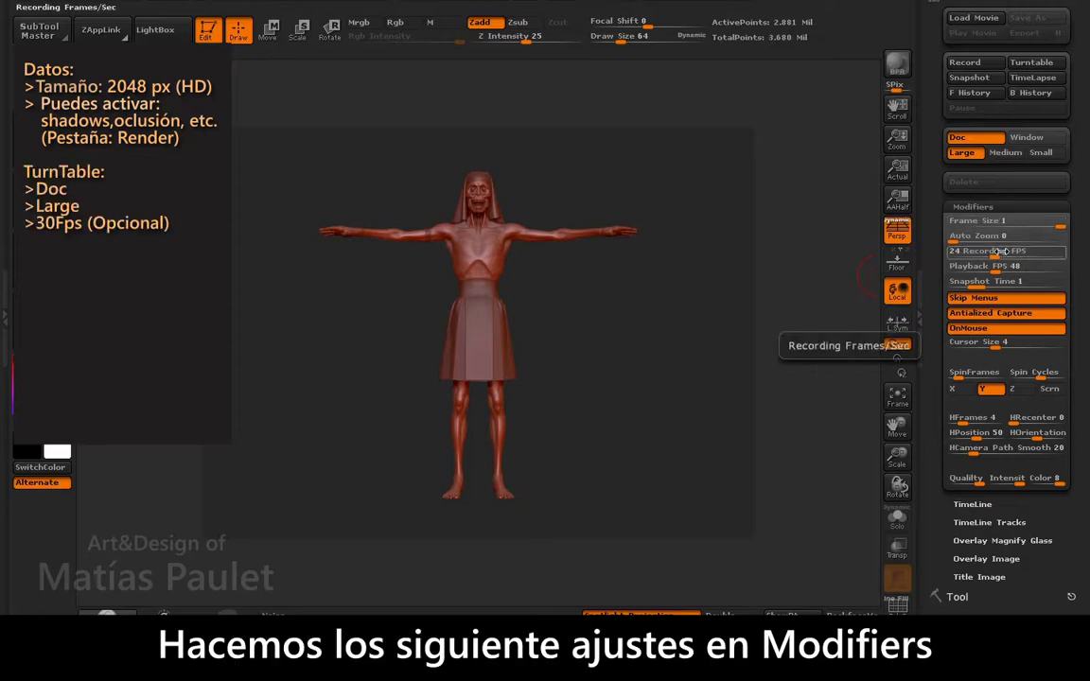
- Set Recording FPS to 30 and enable the Scrn spin axis
click(1014, 250)
text(30)
key(Return)
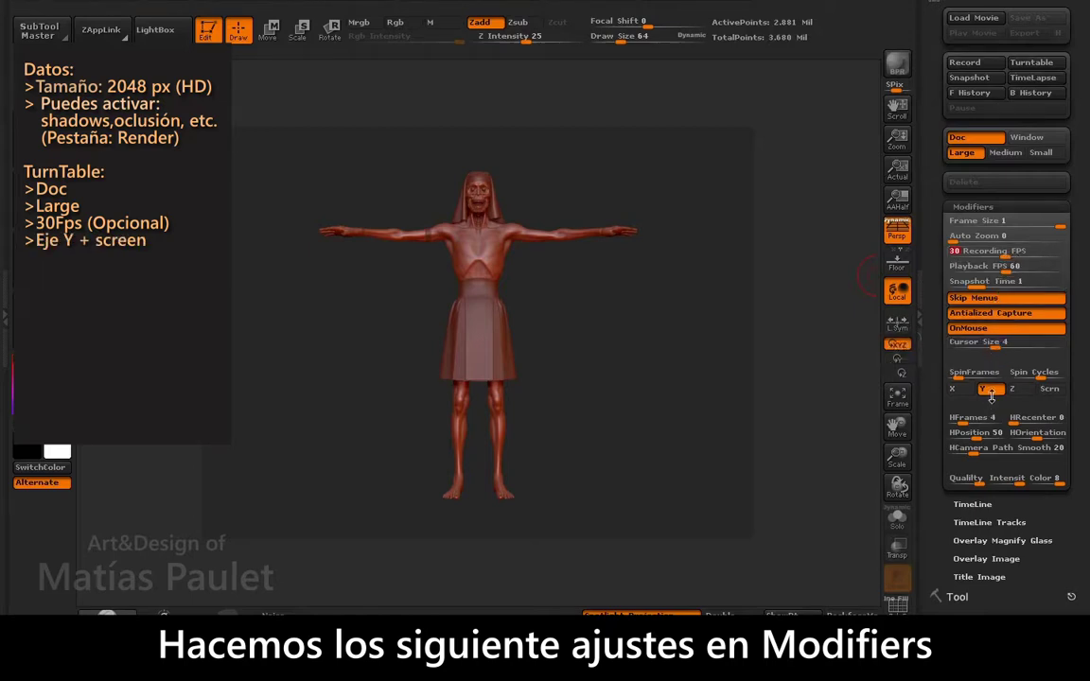
click(1052, 389)
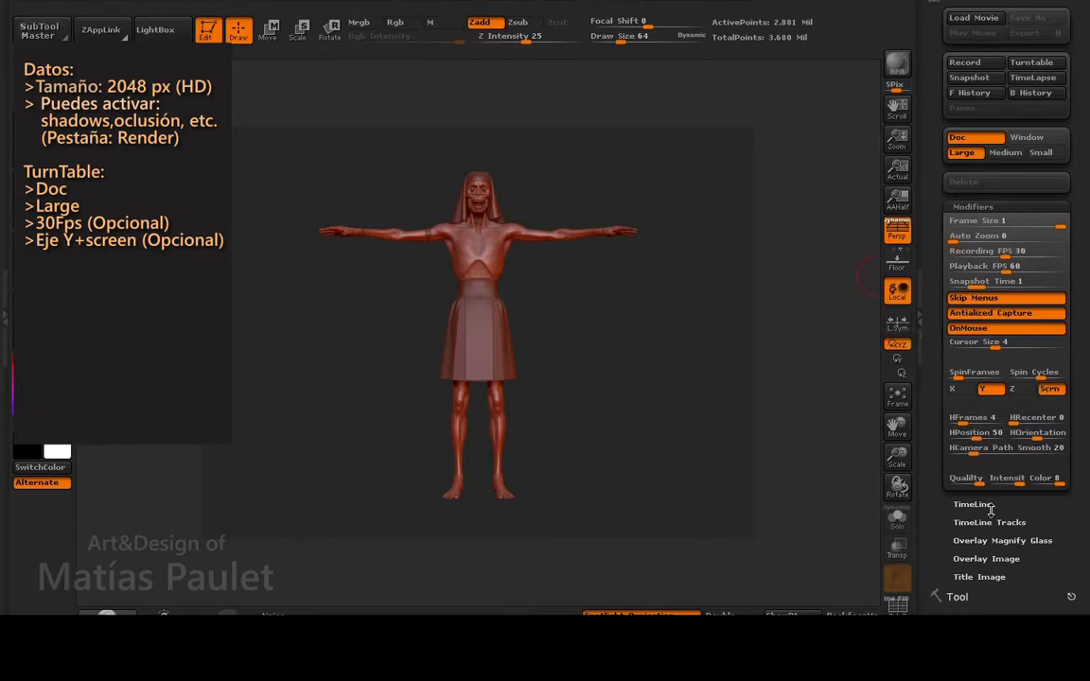
scroll(1052, 511, down, 1)
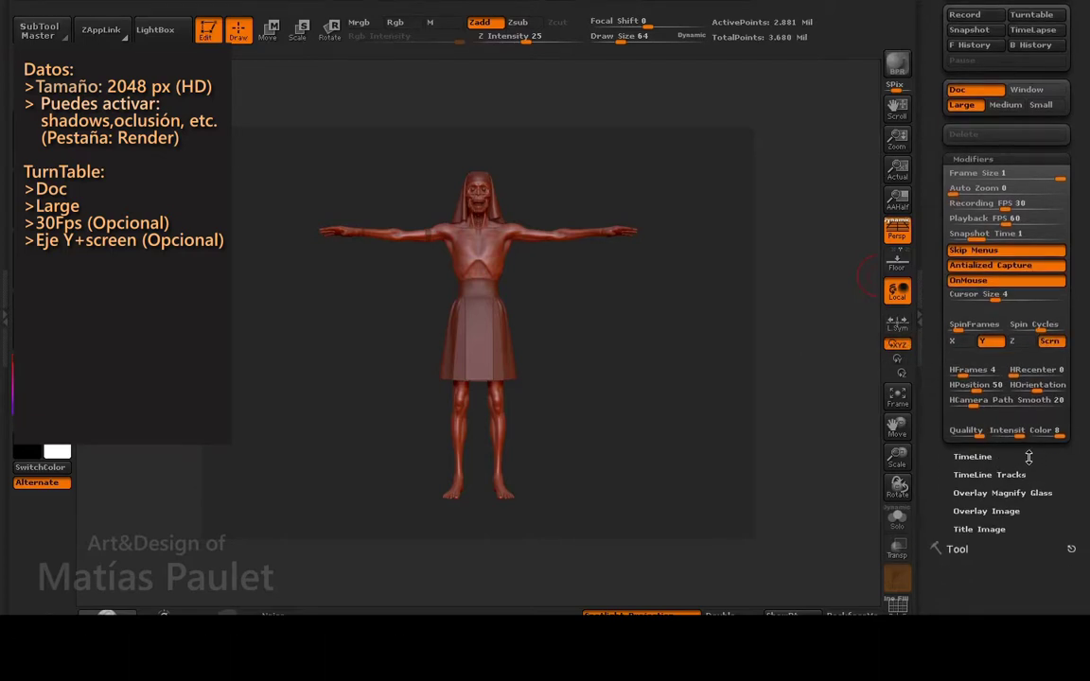
click(1040, 458)
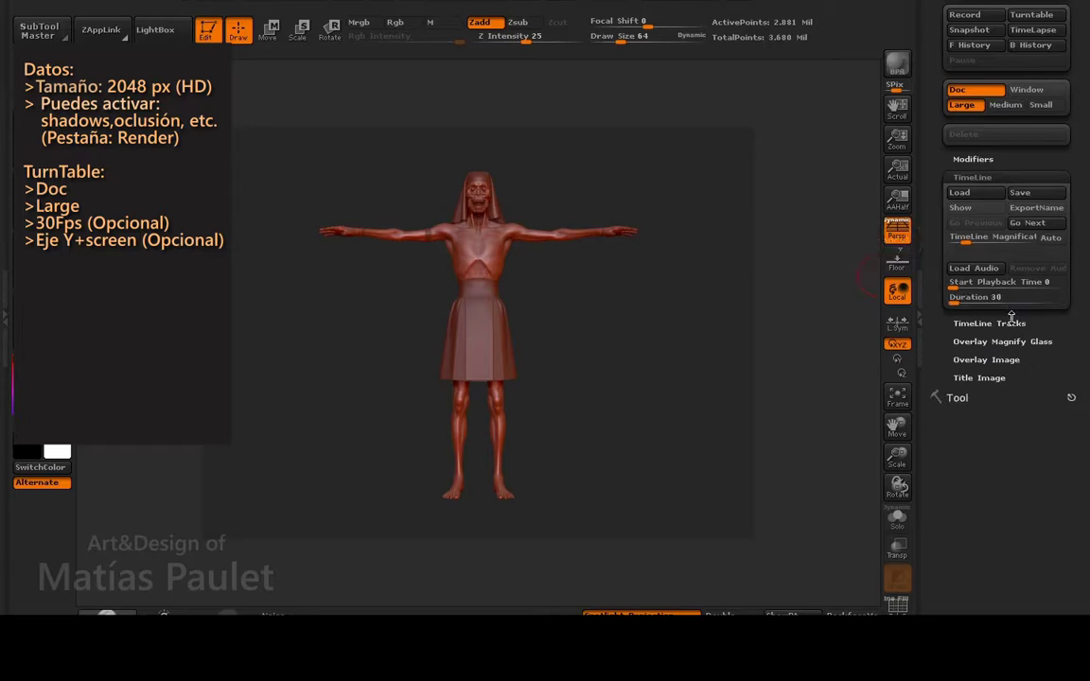
- Review the TimeLine and overlay settings, keeping Overlay Image opacity 0 and setting Title FadeOut Time to 0
click(1015, 323)
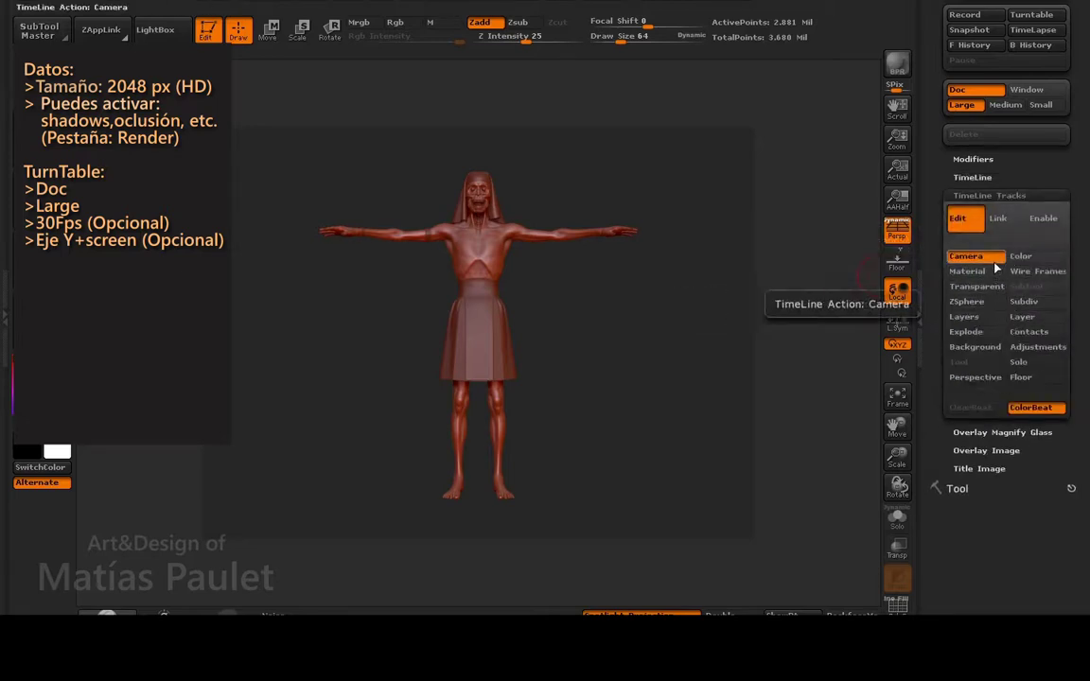
click(1002, 433)
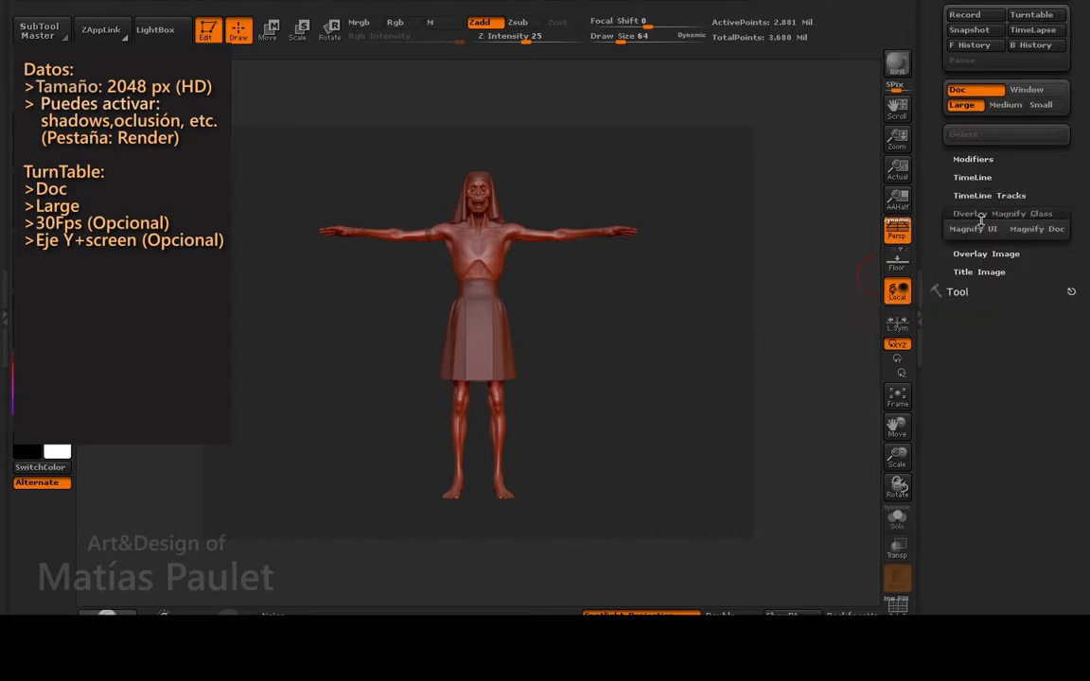
click(986, 254)
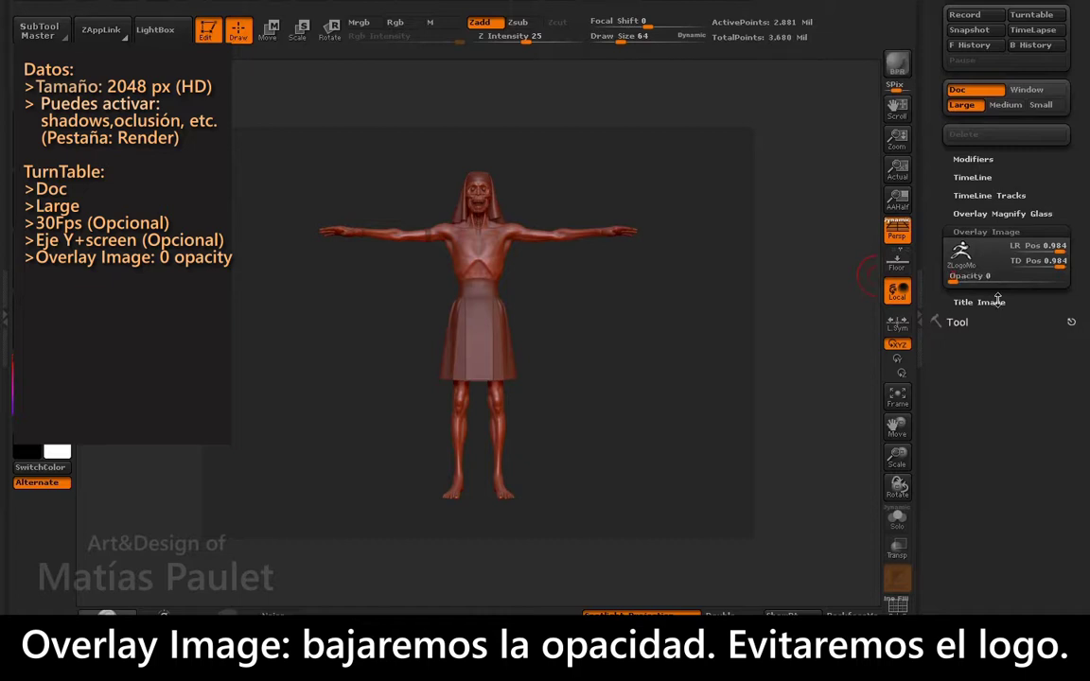
click(984, 302)
mouse_move(998, 280)
mouse_down()
mouse_move(982, 280)
mouse_move(984, 265)
mouse_up()
- Set Spin Cycles to 2 and keep Playback FPS at 60
click(990, 160)
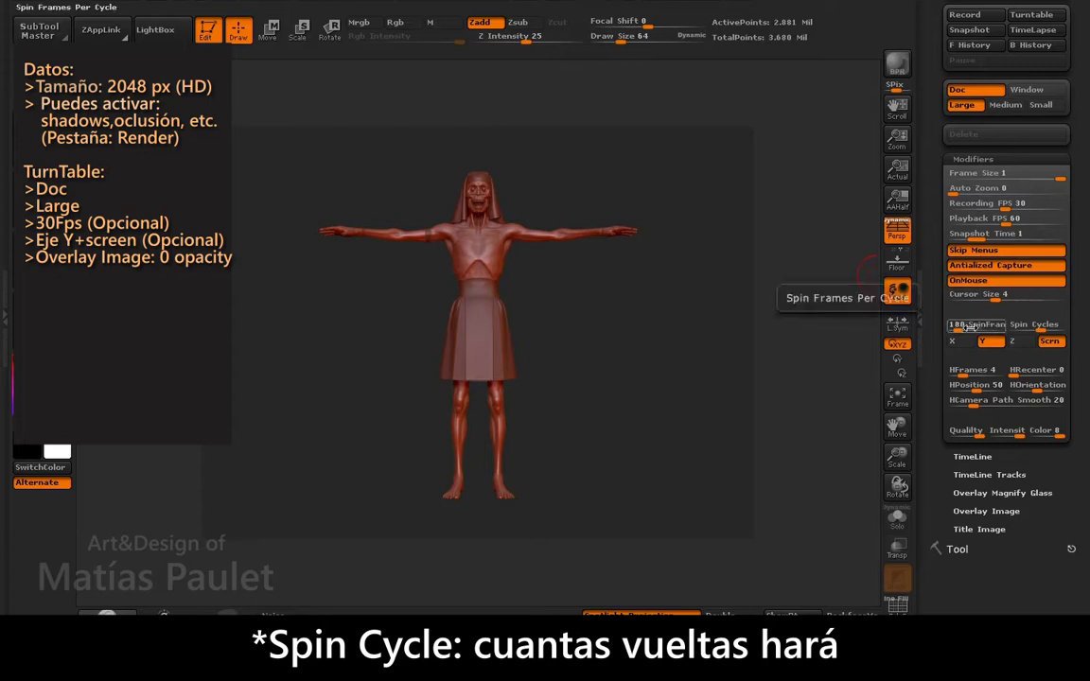
click(1042, 326)
text(2)
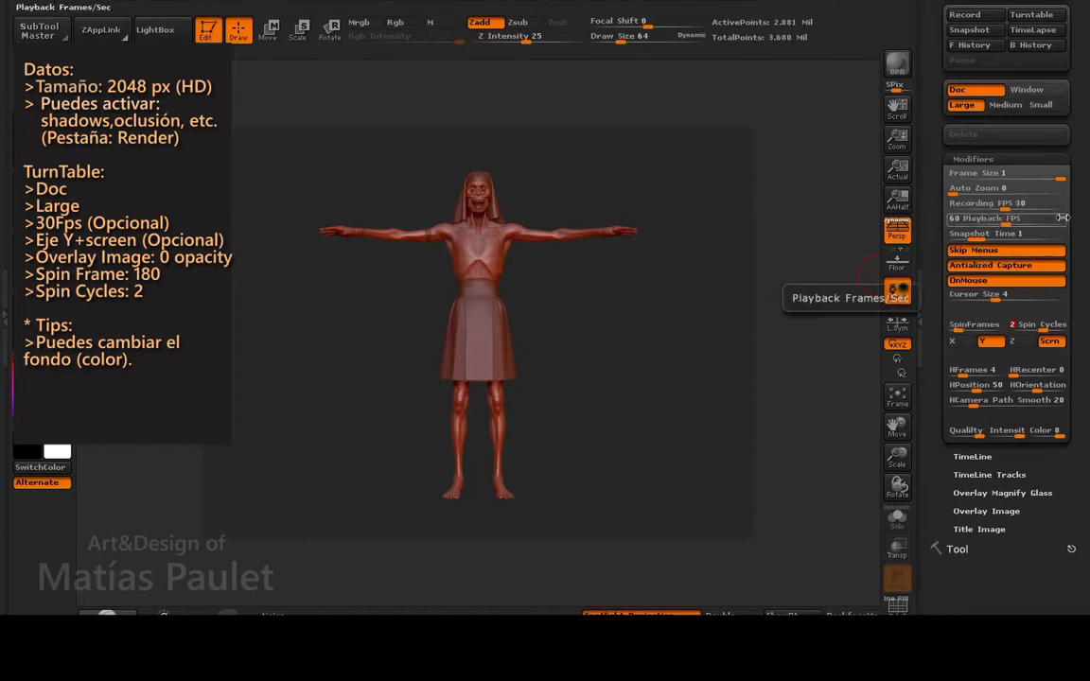
key(Return)
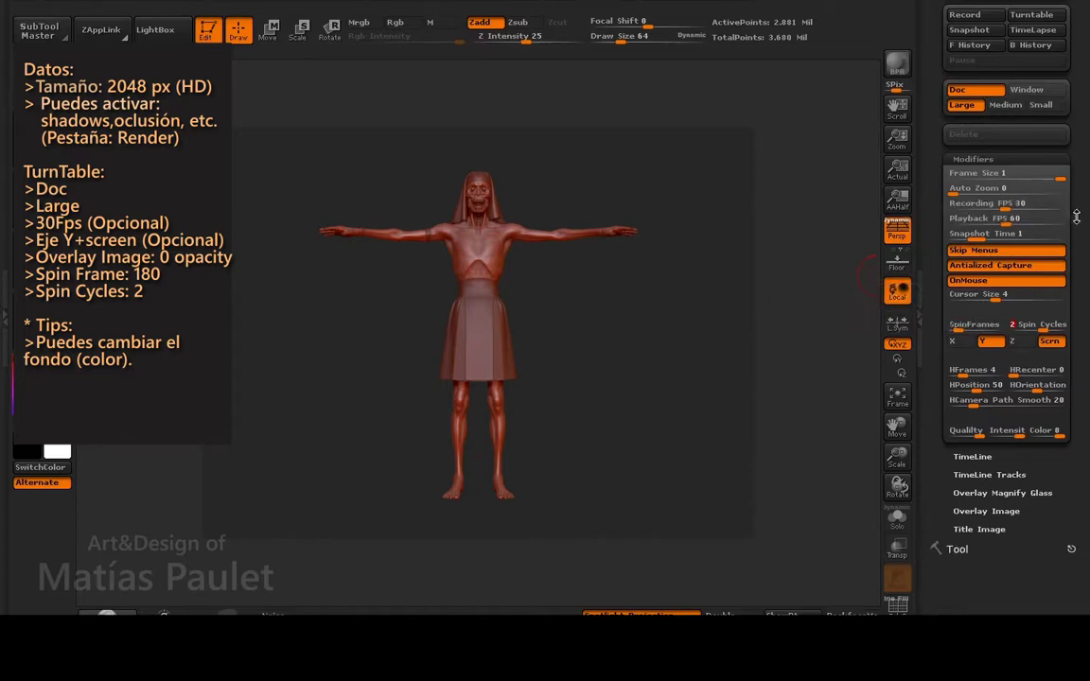
scroll(1084, 73, up, 1)
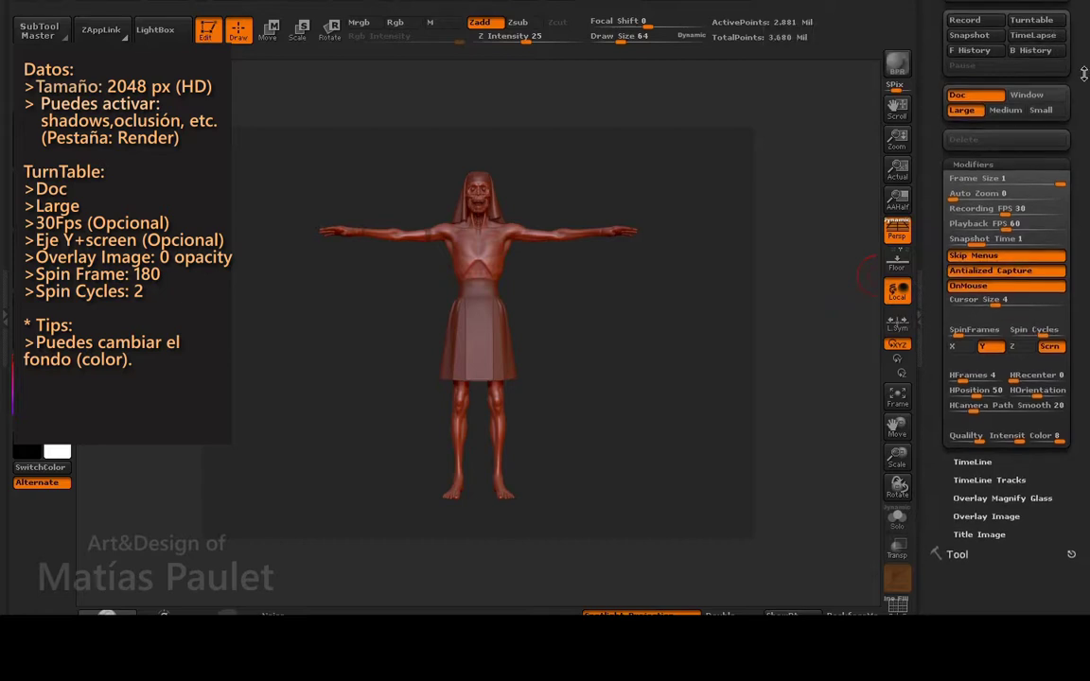
scroll(1085, 73, up, 3)
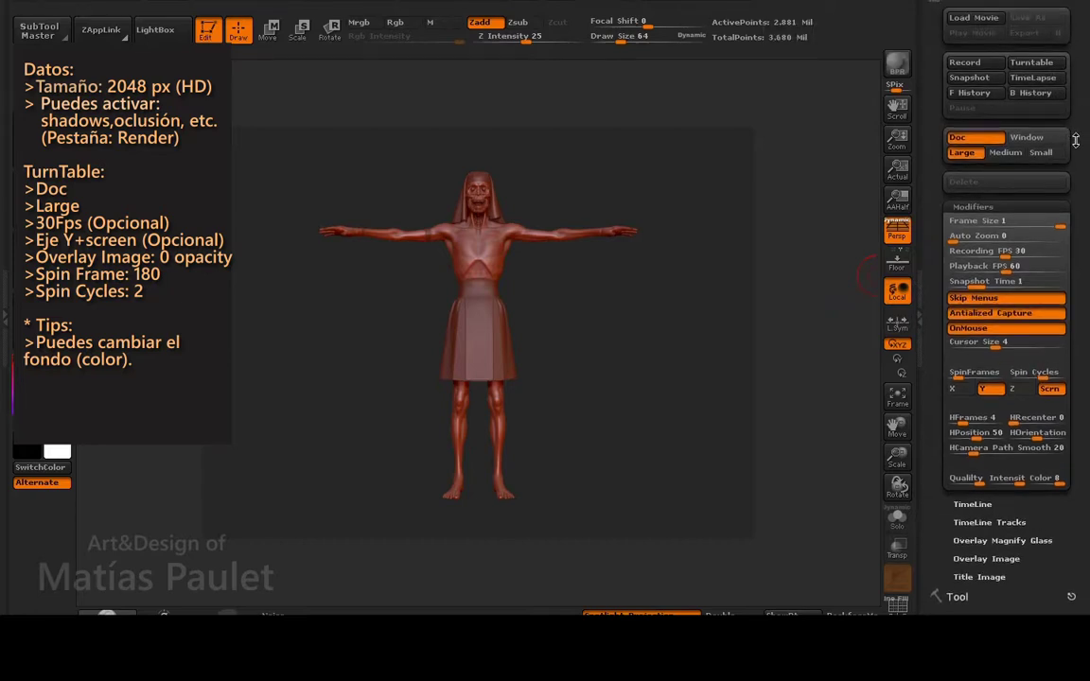
- Record the turntable movie of the character's full spin with Movie > Turntable
click(1045, 64)
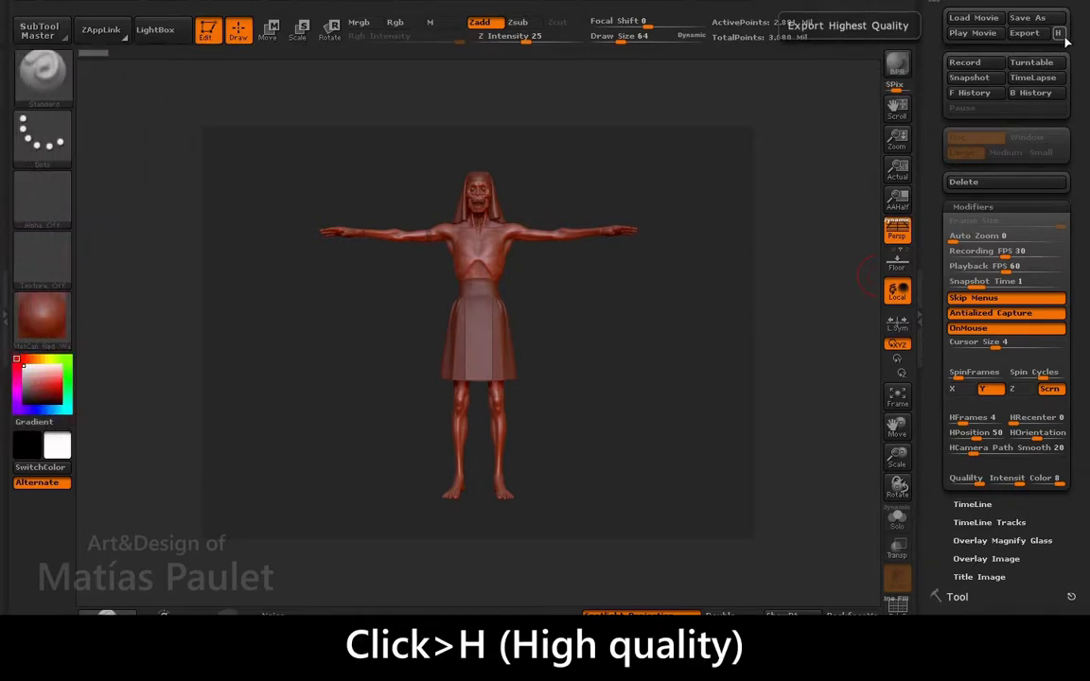
- Enable highest-quality (H) export and start exporting the movie as TURNTABLE.mpg
click(1060, 34)
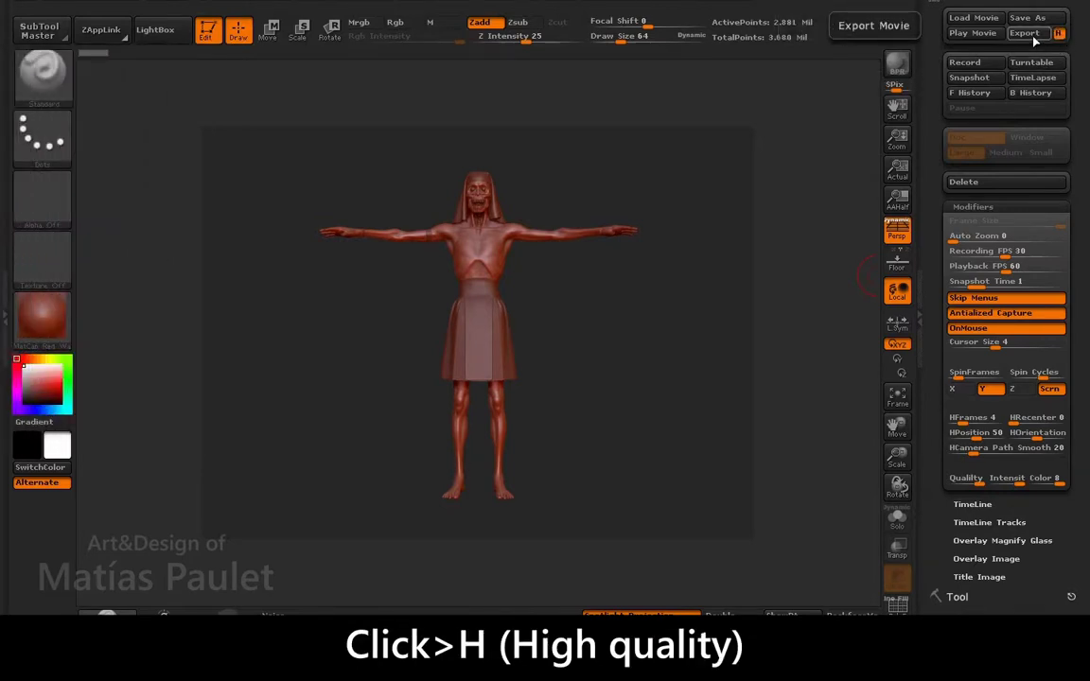
click(1025, 34)
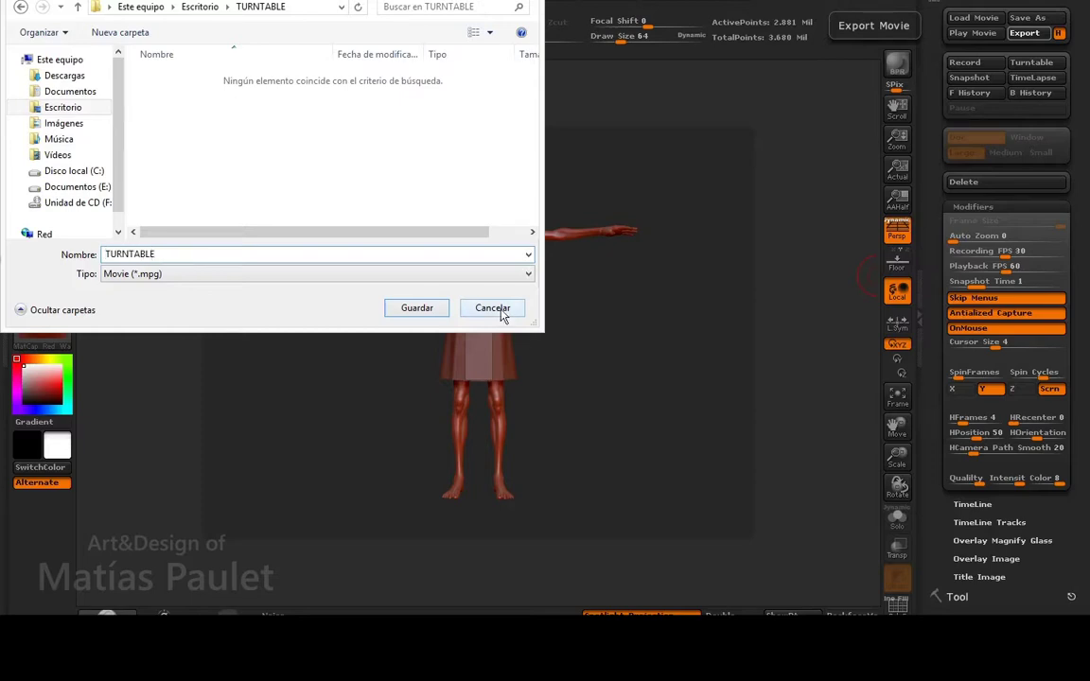
- Save TURNTABLE.mpg with Guardar and let ZBrush finish rendering it
click(437, 311)
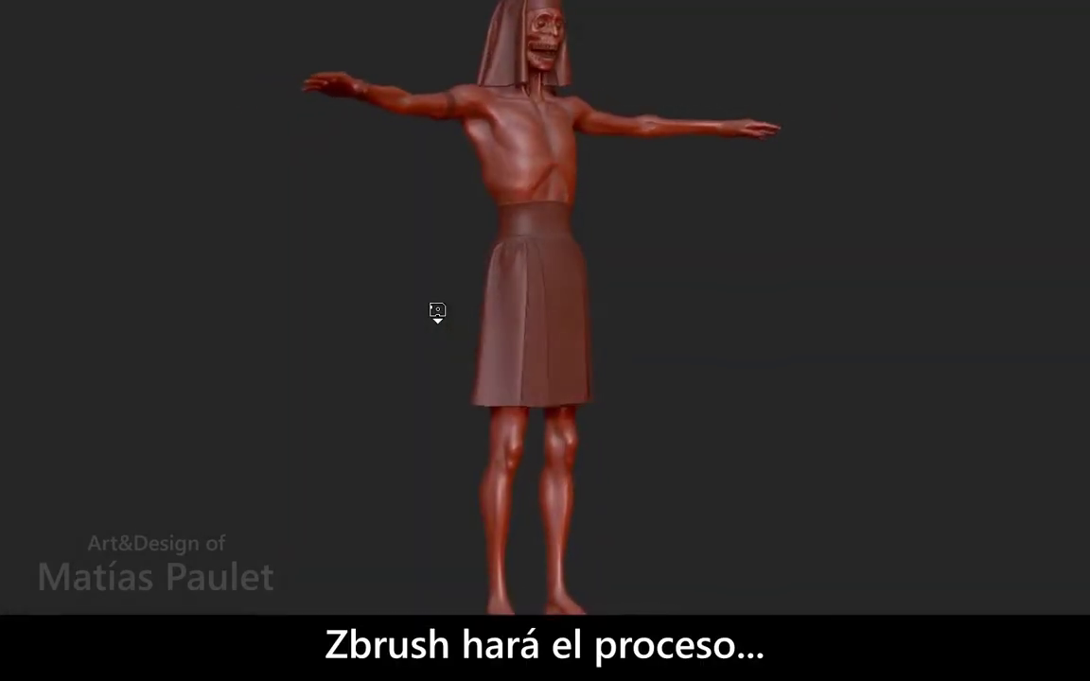